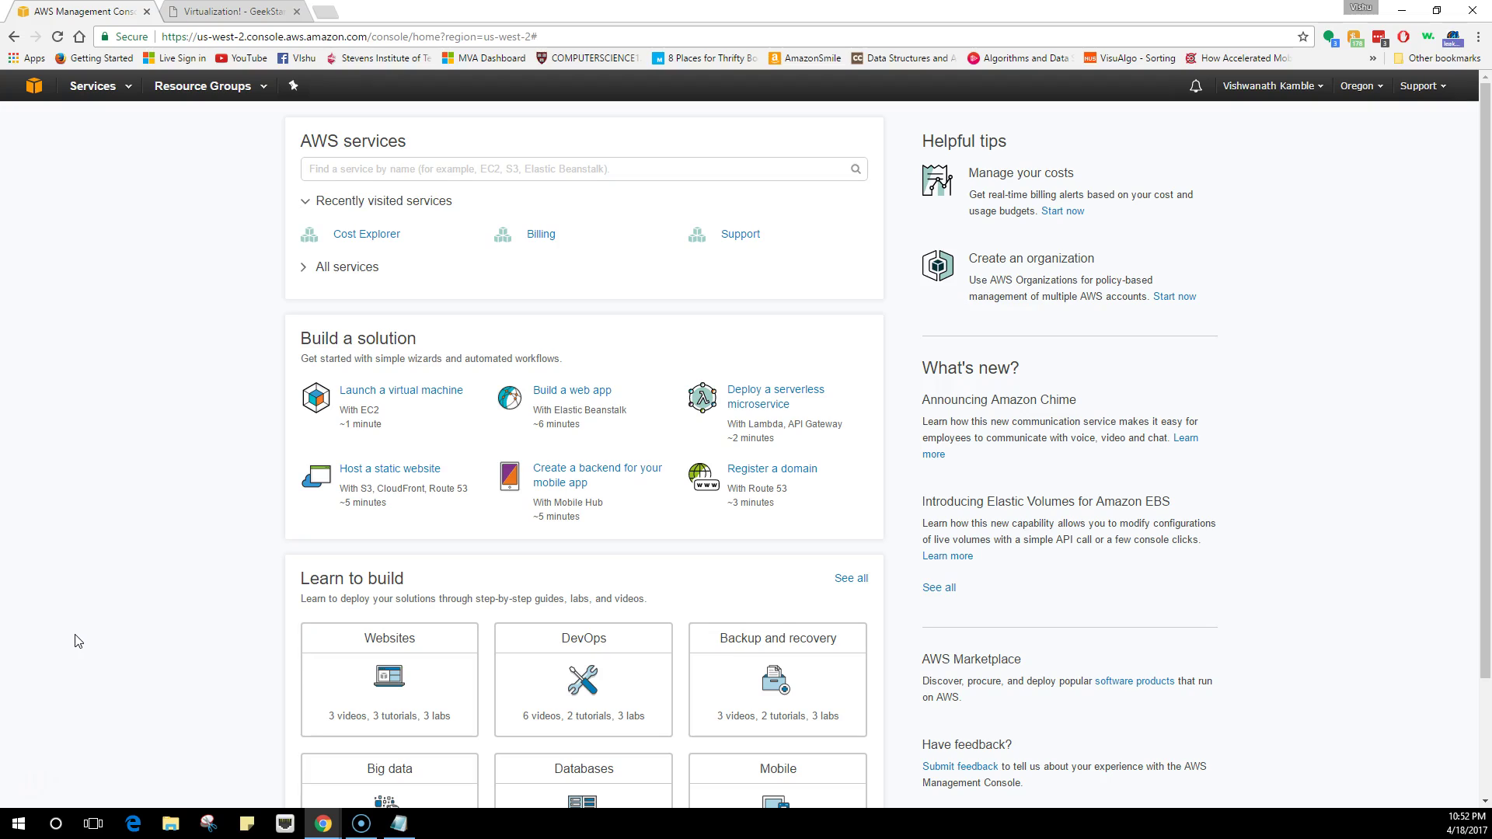
# Show the GeekStartS 'Virtualization!' blog page listing What is Cloud Computing? and What is AWS?
pyautogui.click(230, 14)
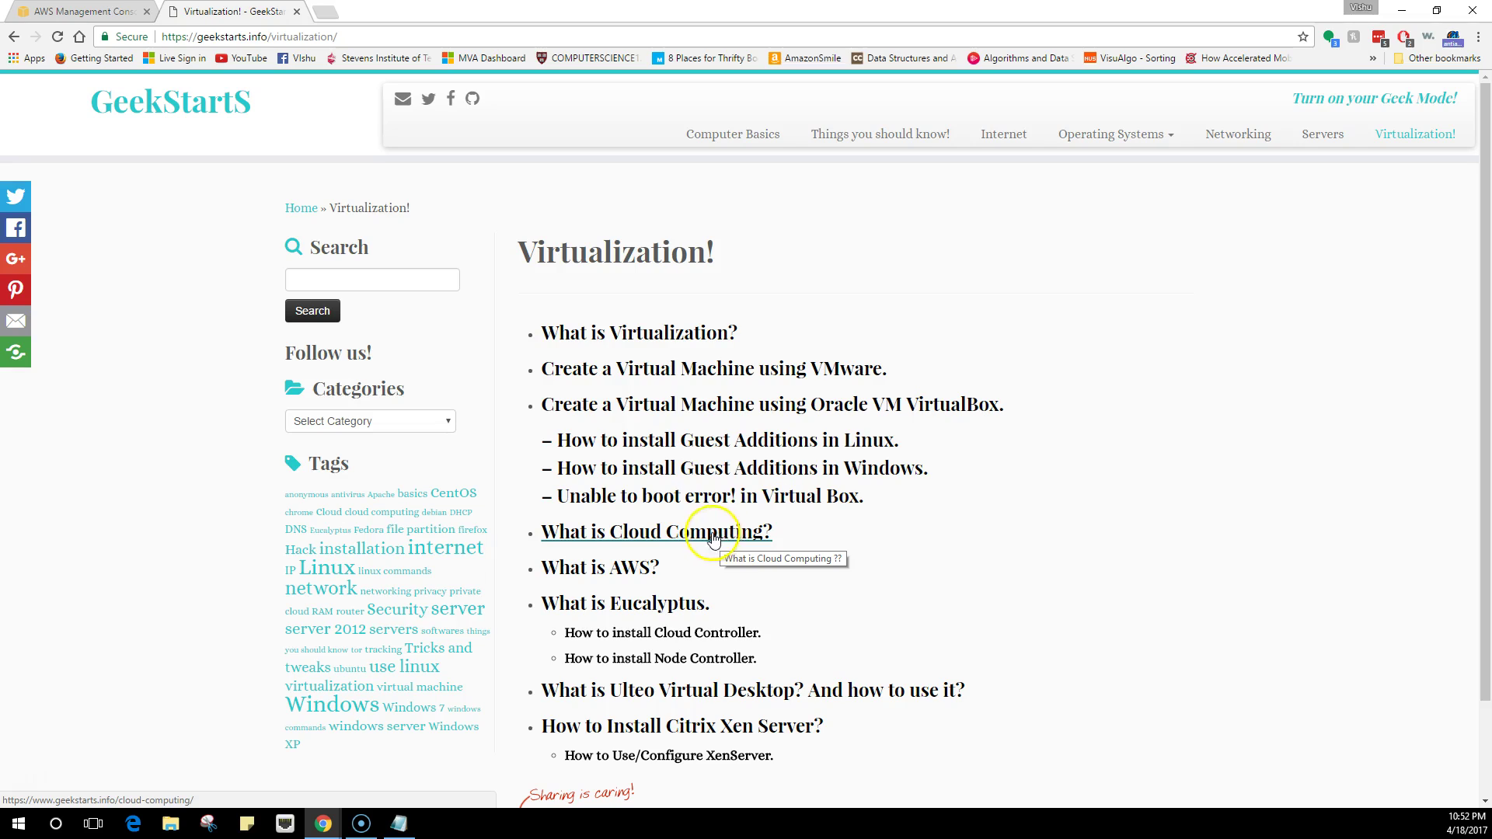
# Return to the AWS Management Console home page with its AWS services and Build a solution sections
pyautogui.click(97, 12)
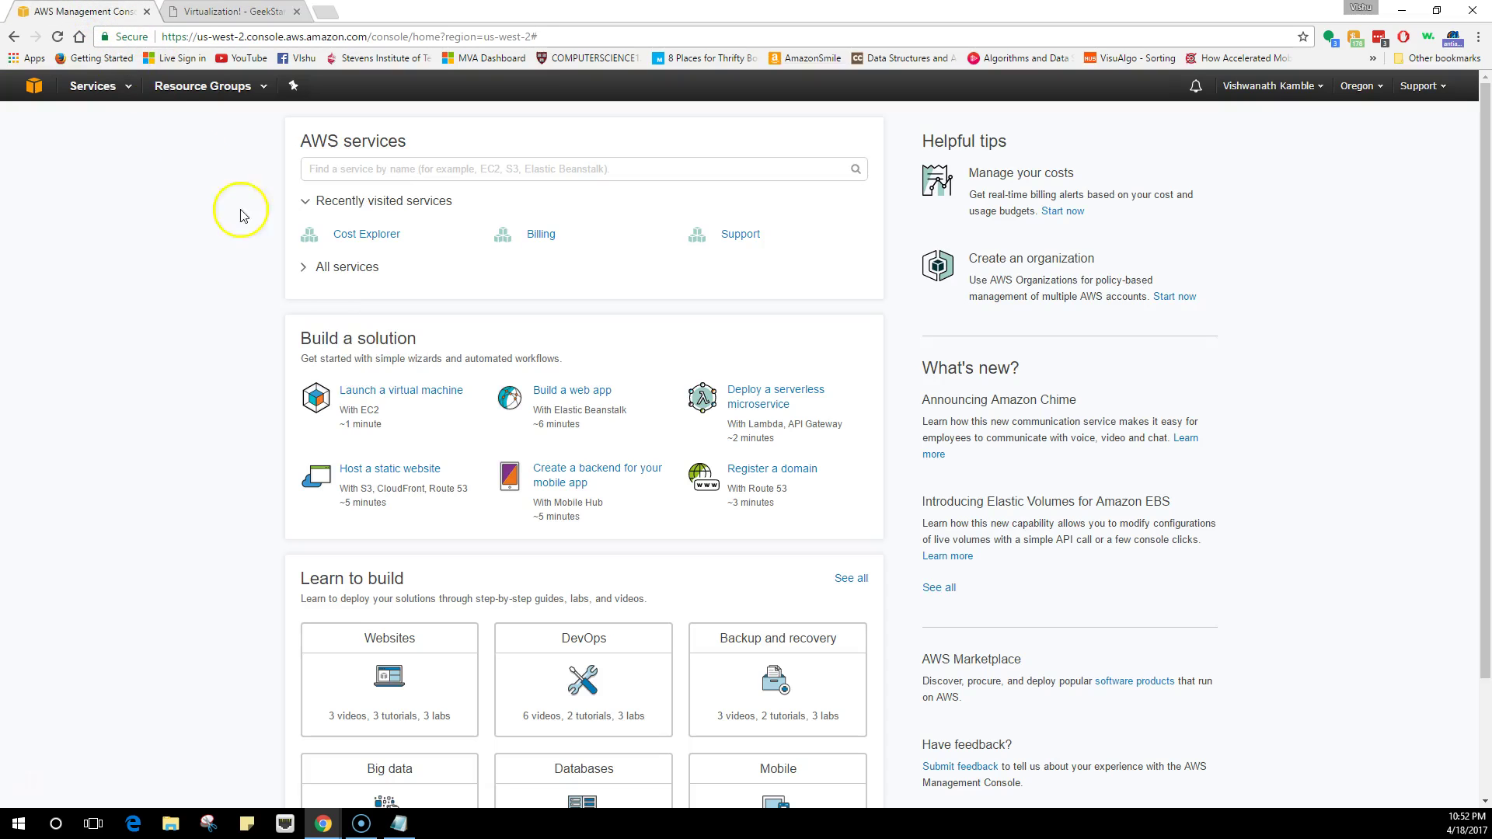